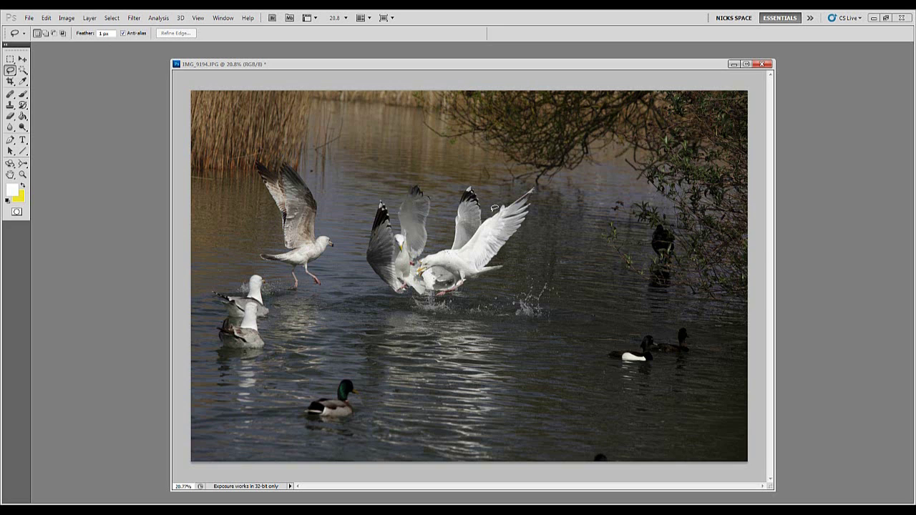
- Check the photo's camera data in File Info, then scroll around the image
key(ctrl+alt+shift+i)
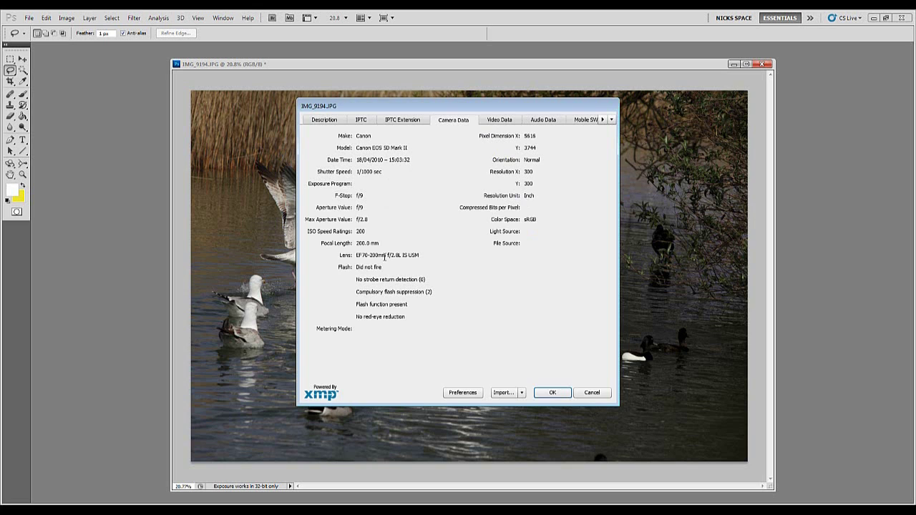
click(550, 394)
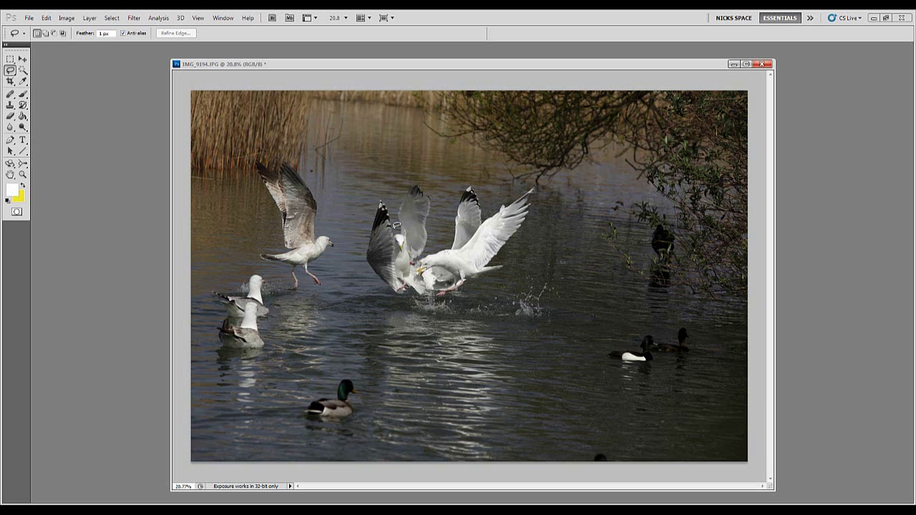
scroll(348, 229, up, 1)
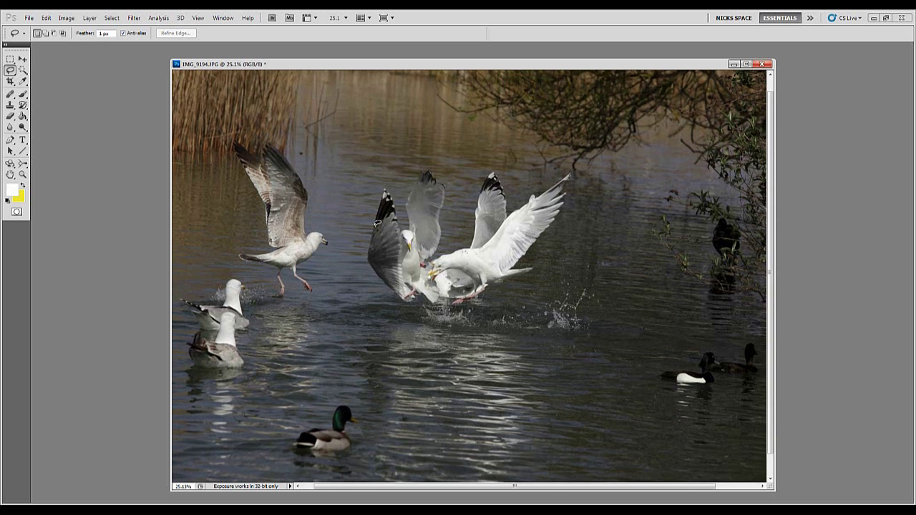
scroll(408, 218, up, 3)
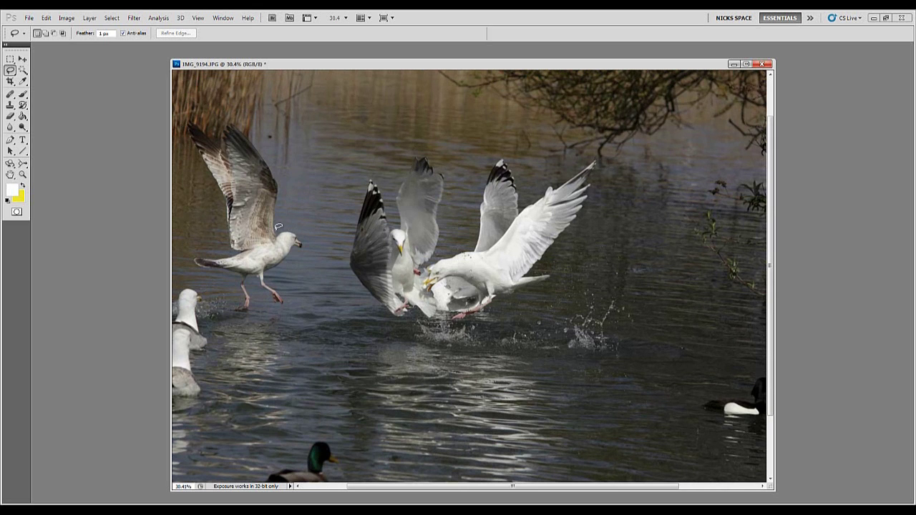
scroll(263, 233, down, 1)
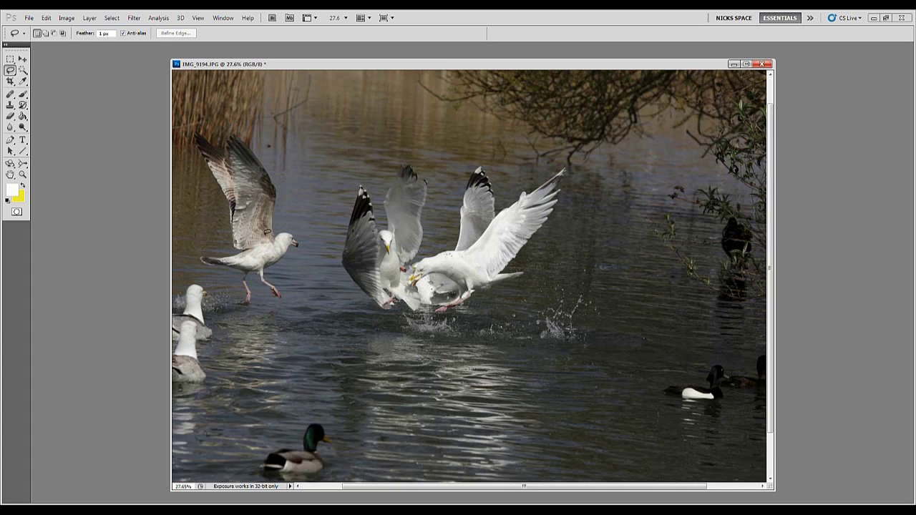
scroll(267, 230, down, 2)
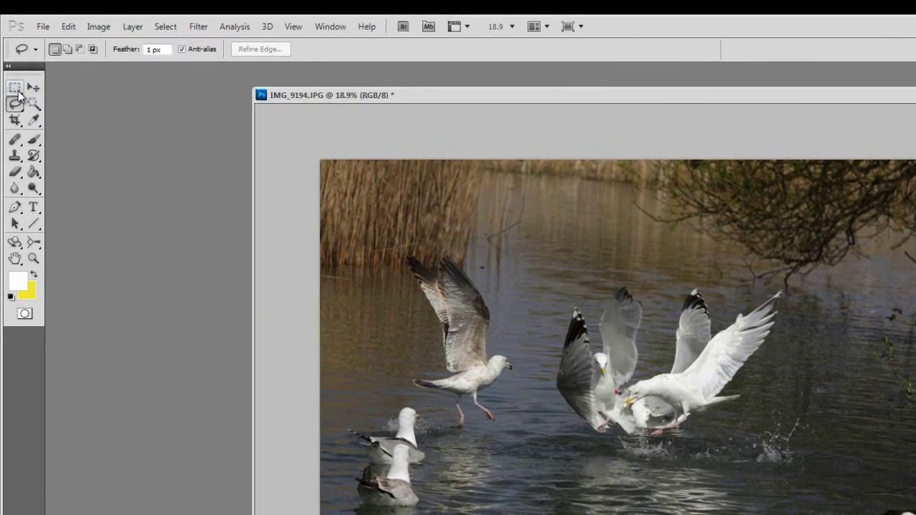
- Marquee-select the entire gull photo, put it under Free Transform and fit it on screen
click(10, 59)
drag(377, 182, 915, 514)
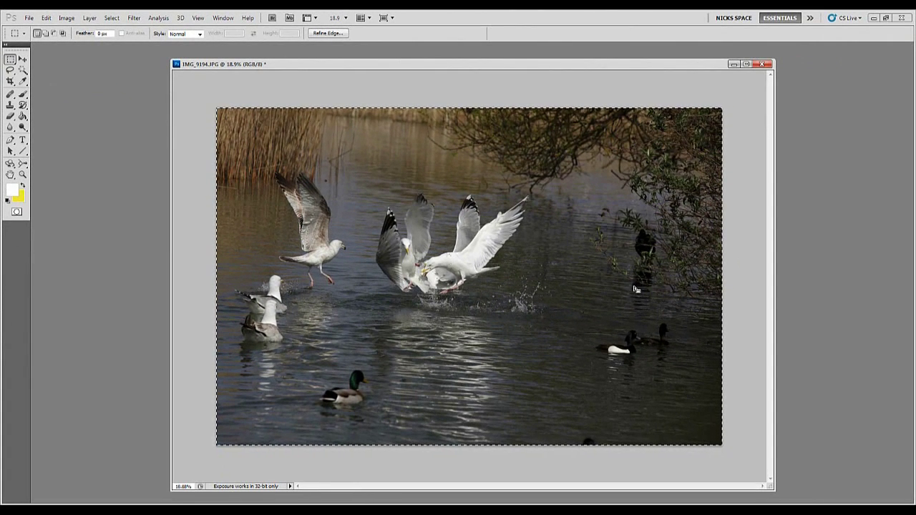
key(ctrl+t)
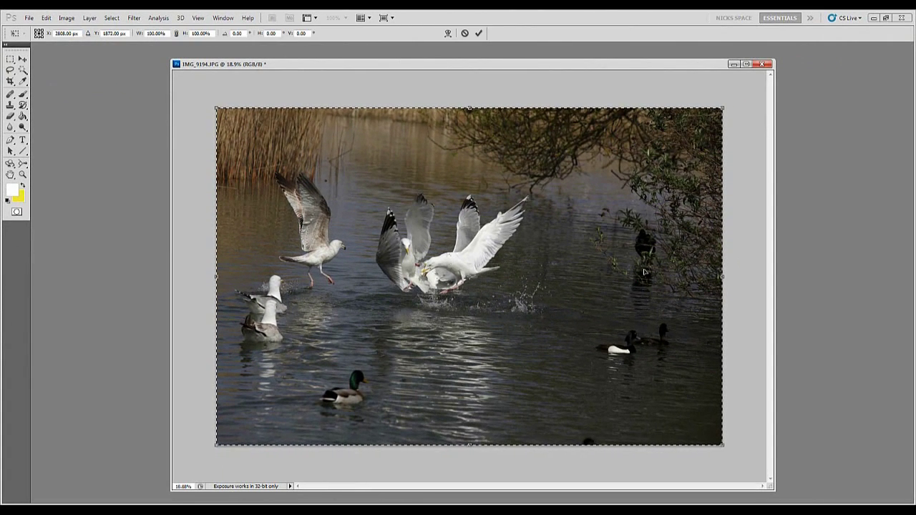
click(50, 18)
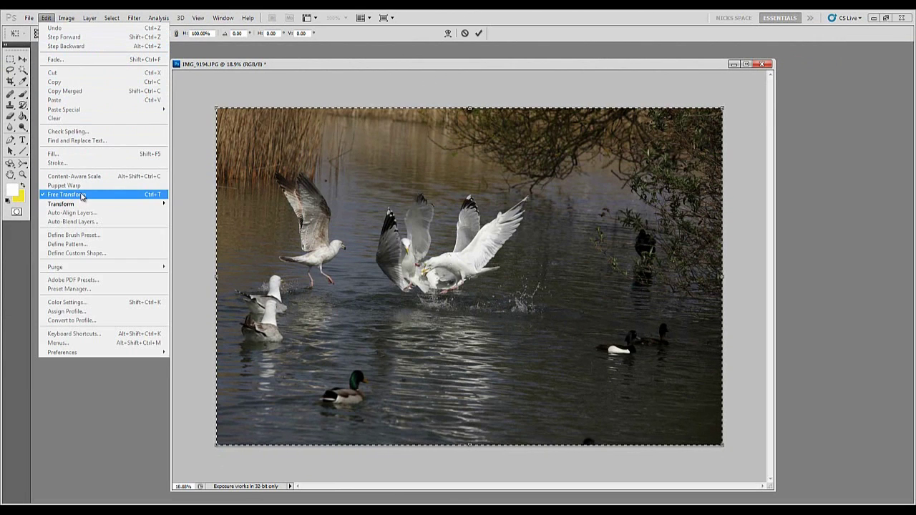
click(465, 34)
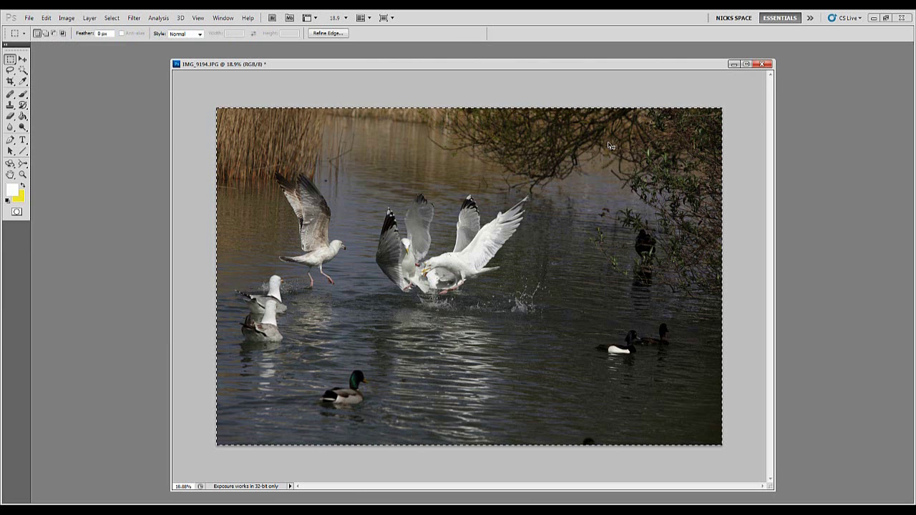
key(ctrl+t)
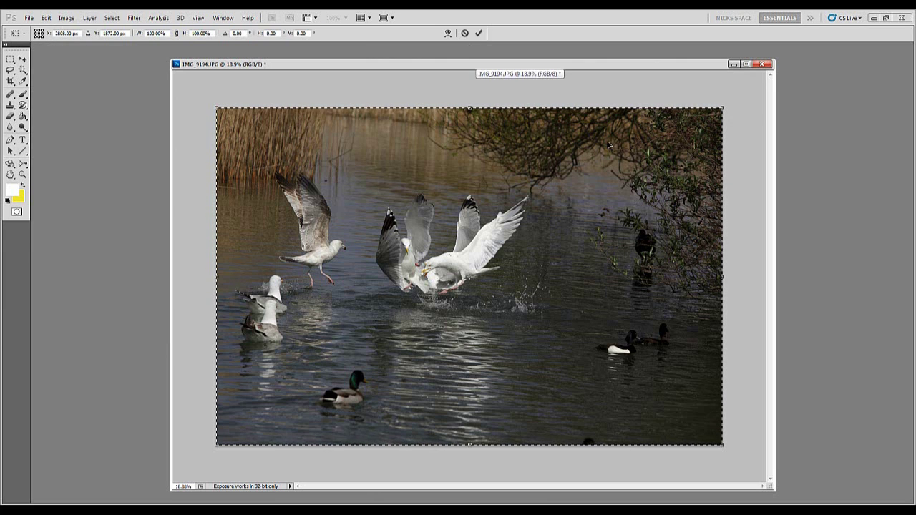
key(ctrl+0)
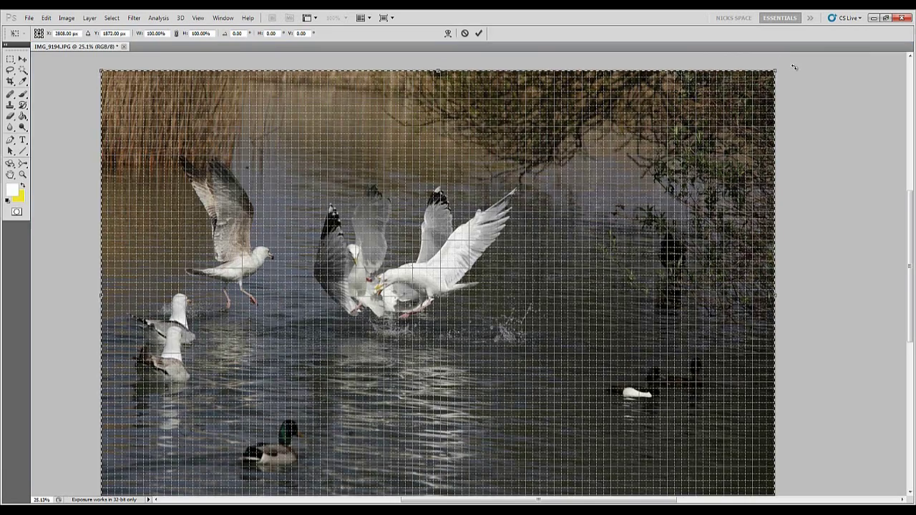
- Rotate the photo about -2° counter-clockwise to level the pond, and commit it
drag(790, 66, 769, 62)
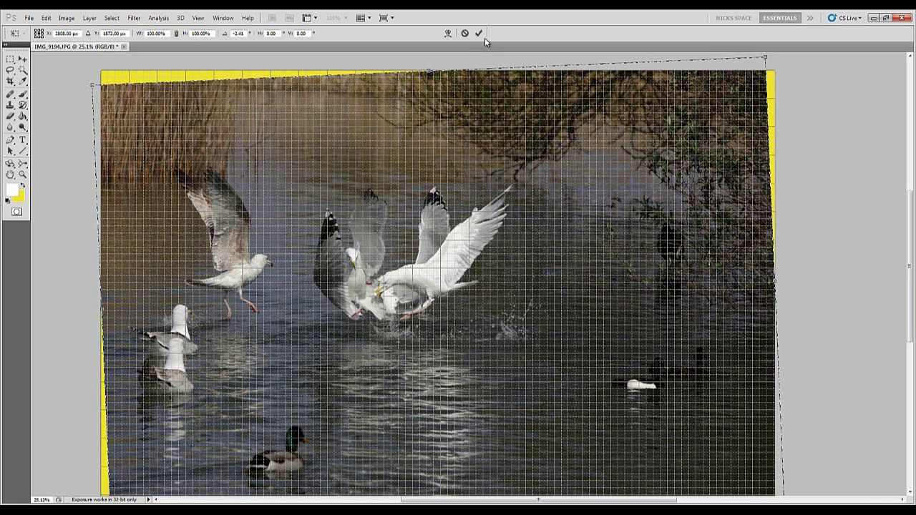
key(Return)
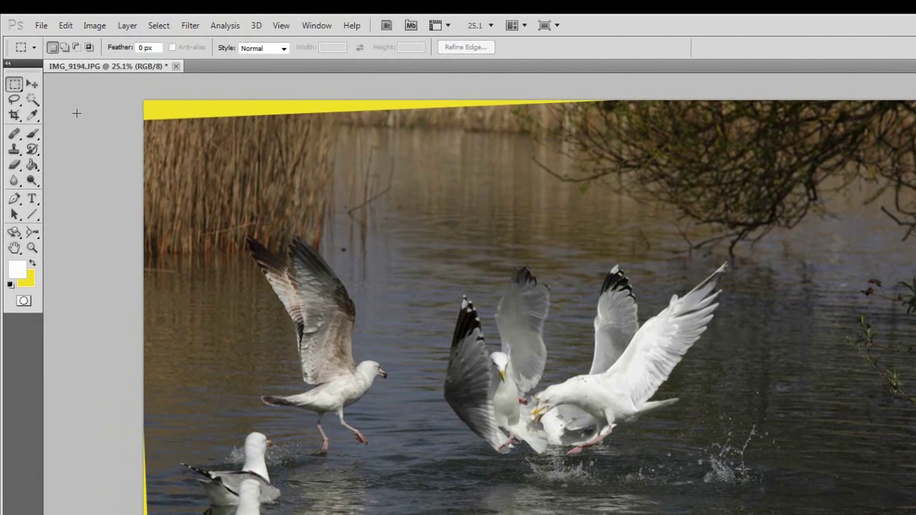
- Draw a crop box around the fighting gulls, pulling the right edge in and widening the left
click(14, 115)
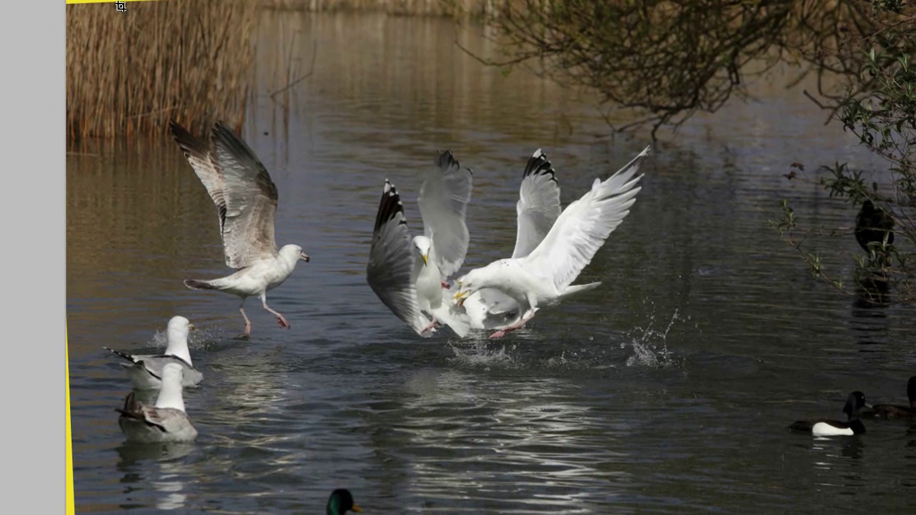
drag(121, 7, 754, 418)
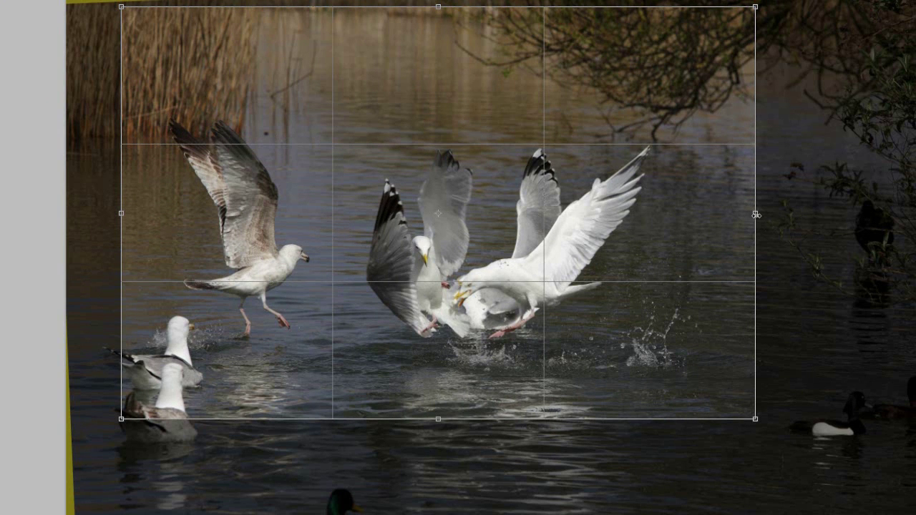
drag(757, 214, 739, 213)
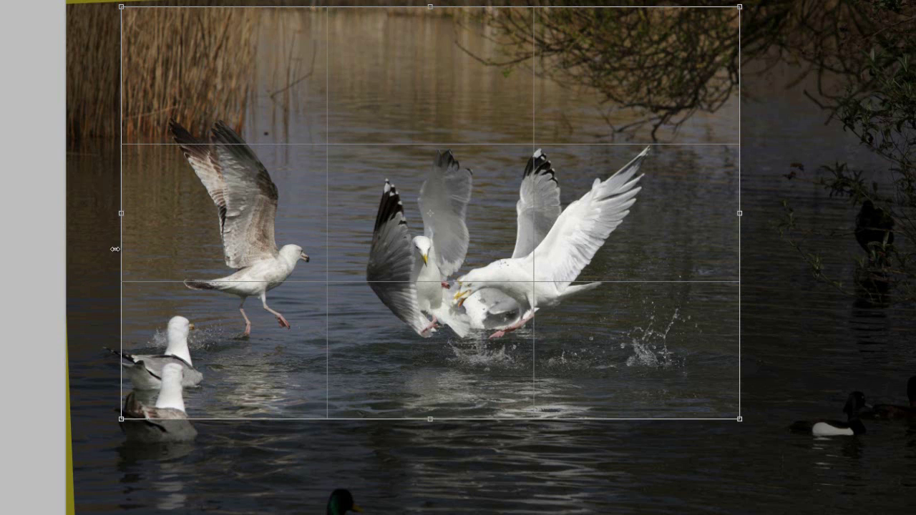
drag(121, 213, 113, 212)
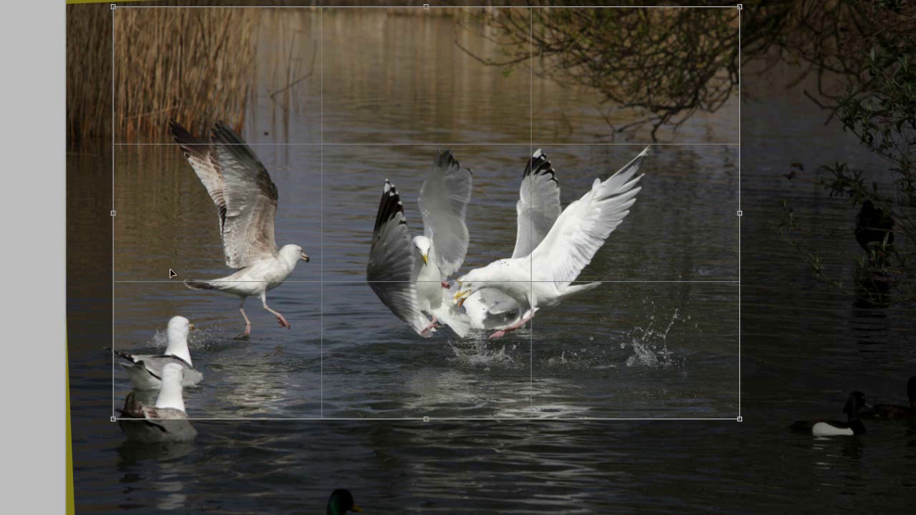
drag(113, 213, 108, 213)
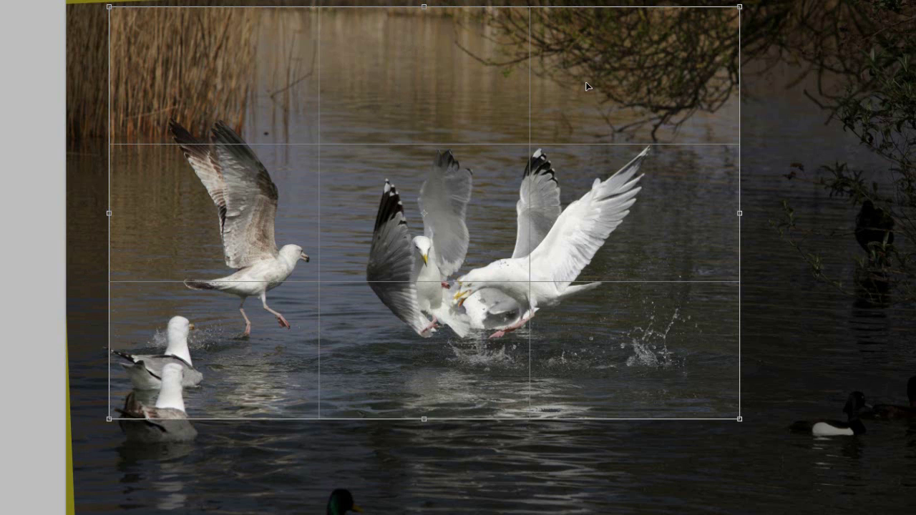
- Commit the crop, then pan and zoom in on the two swimming gulls at lower left
key(Return)
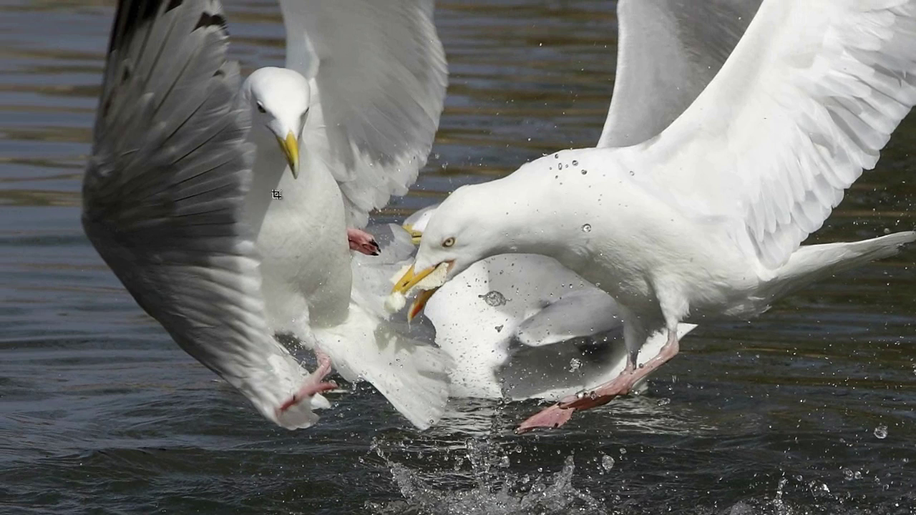
drag(154, 381, 574, 393)
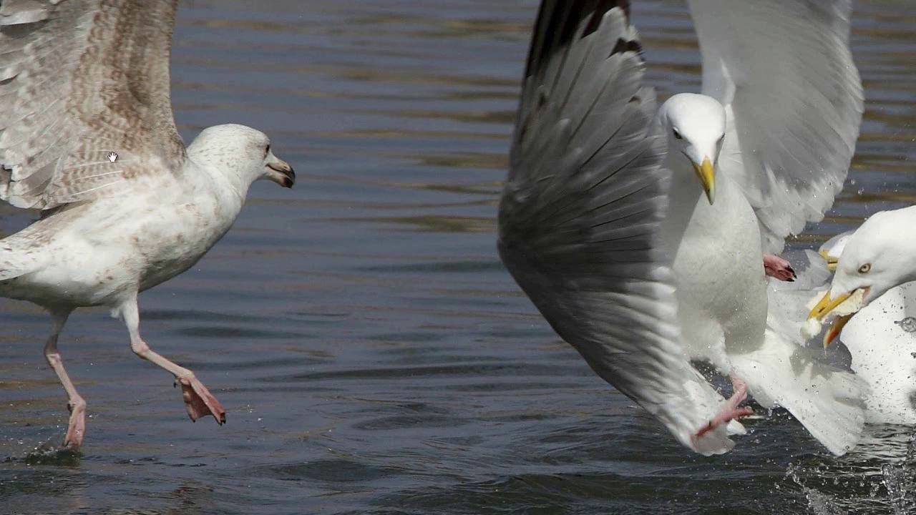
scroll(535, 319, down, 3)
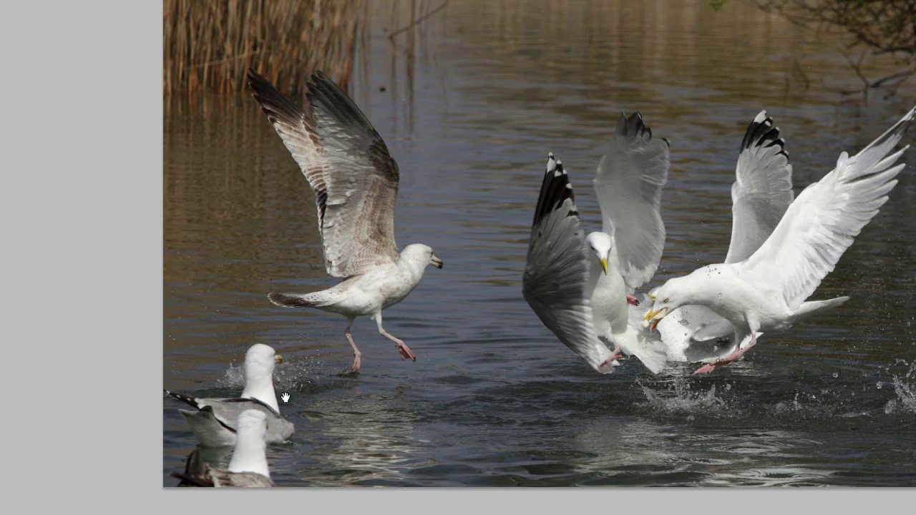
drag(293, 397, 357, 309)
scroll(311, 330, up, 2)
drag(311, 329, 342, 309)
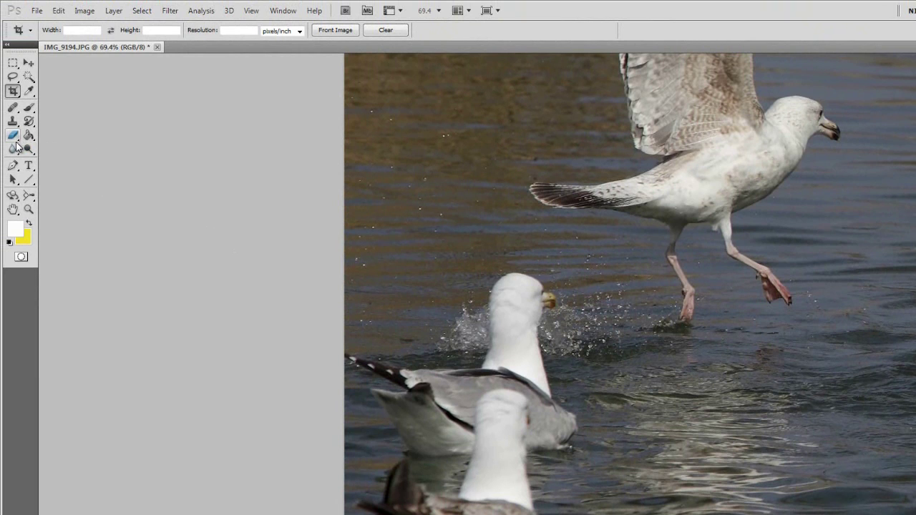
- Switch the toolbox to one column, pick the Clone Stamp tool and set a 59 px brush
click(7, 45)
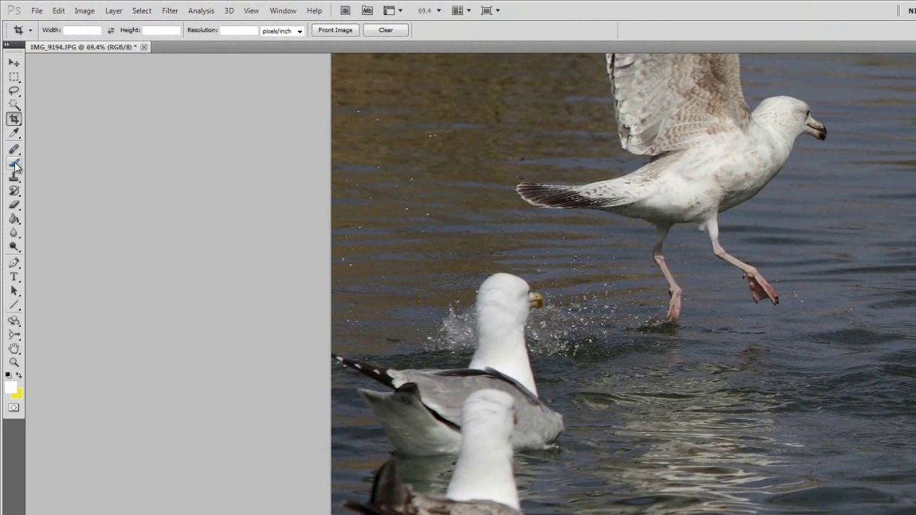
click(15, 178)
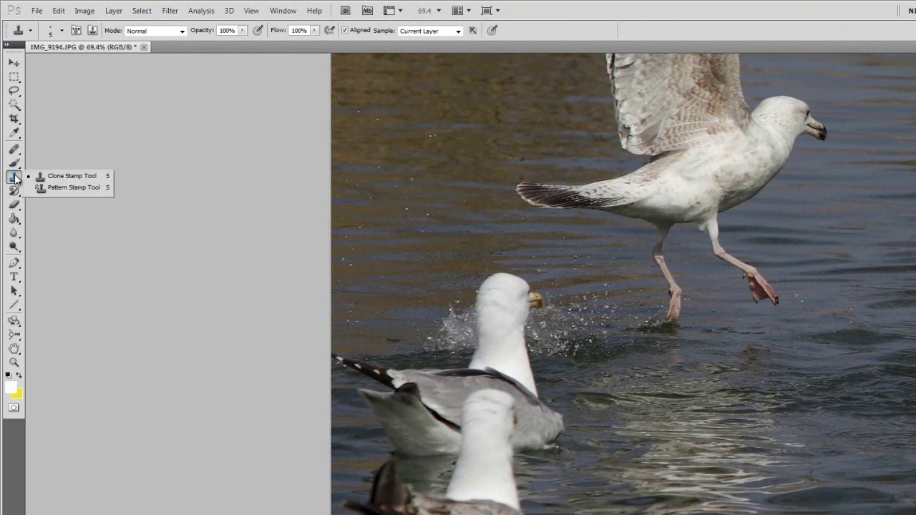
click(59, 178)
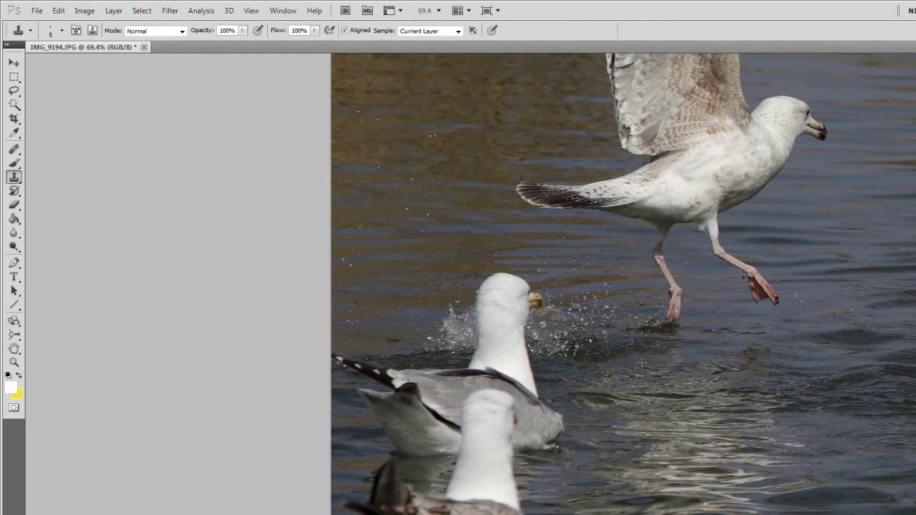
click(48, 35)
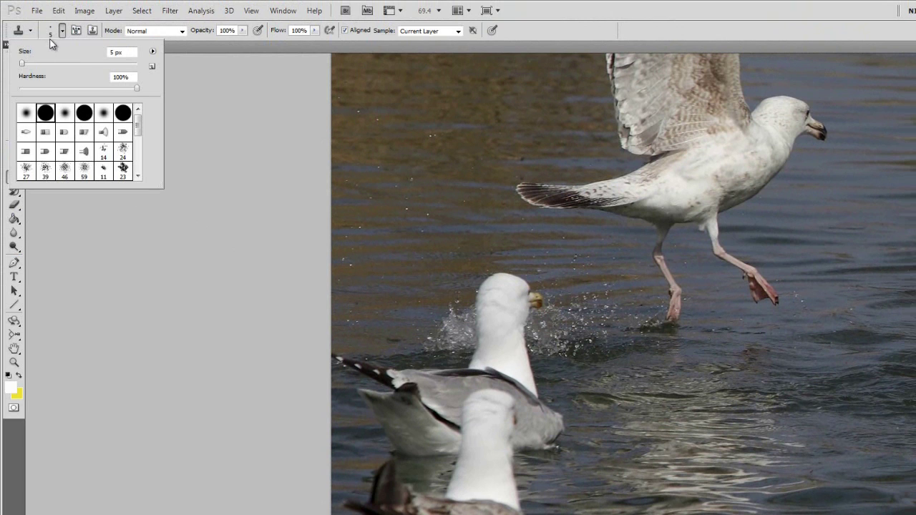
click(82, 64)
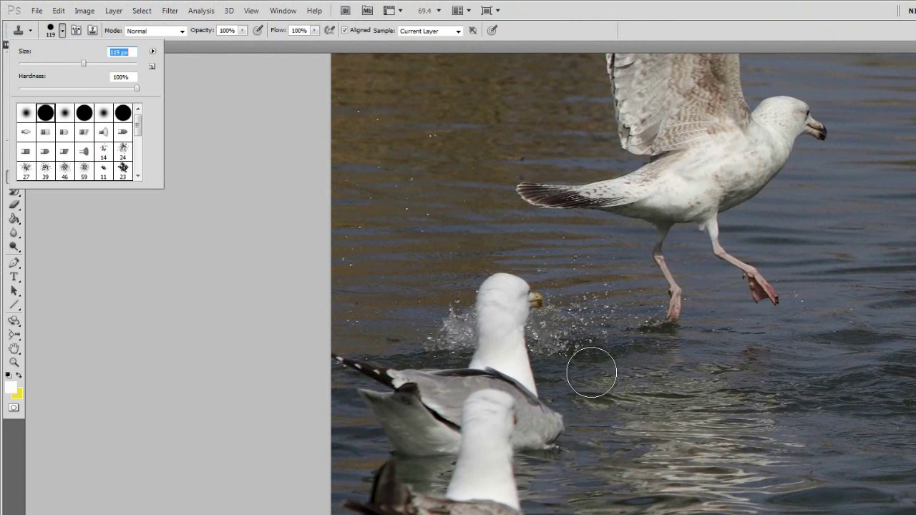
click(65, 64)
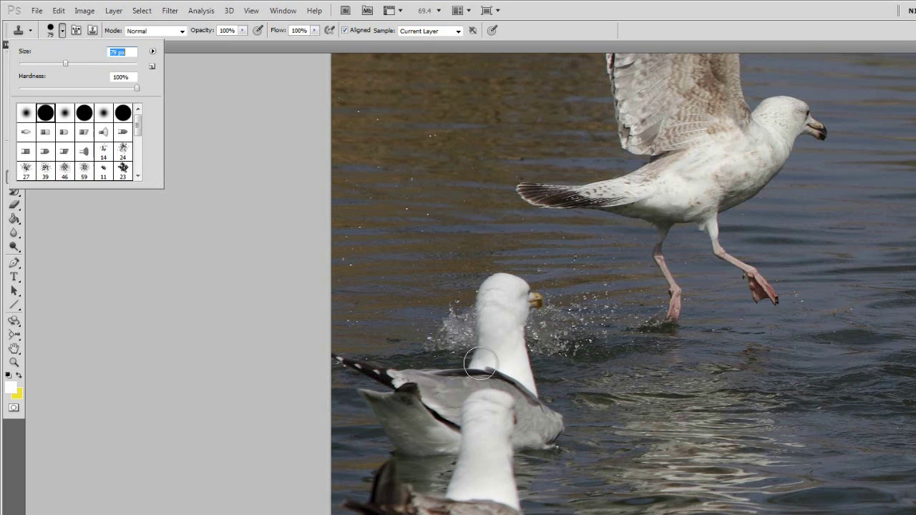
click(53, 64)
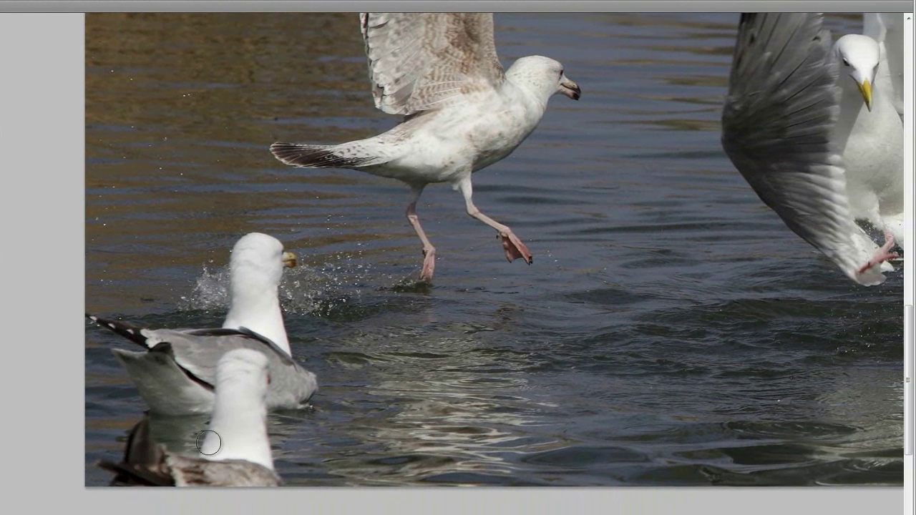
- Alt-click the water as the clone source, undoing a test stamp on the gull's head
click(152, 239)
click(337, 210)
key(alt)
alt+click(135, 243)
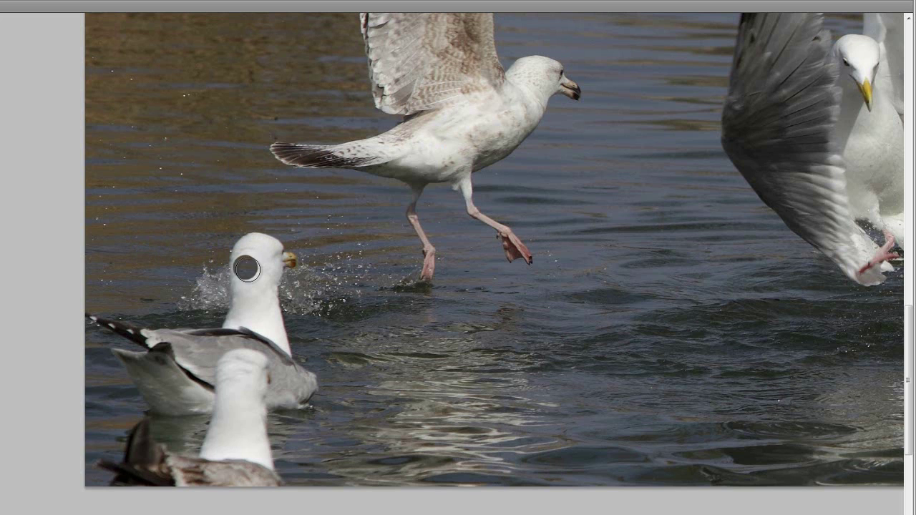
click(259, 244)
key(ctrl+z)
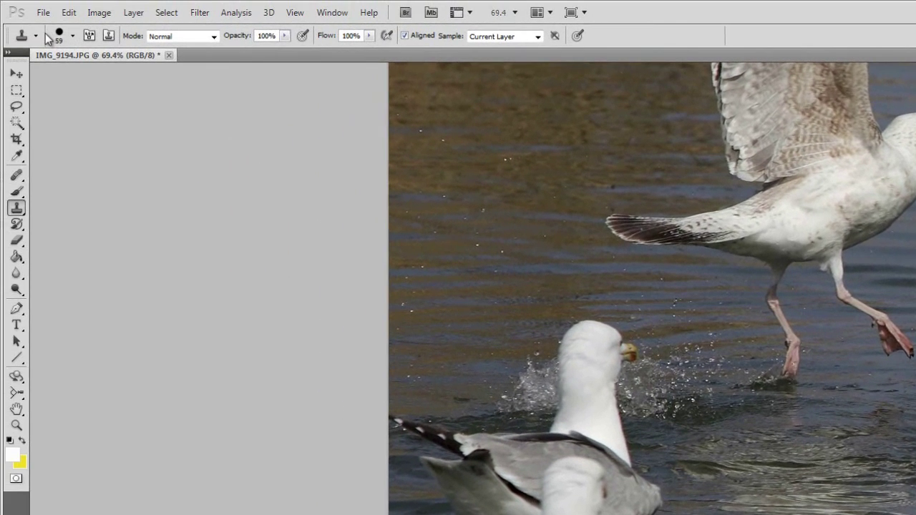
- Make the clone brush soft round at 0% hardness and 69 px
click(73, 37)
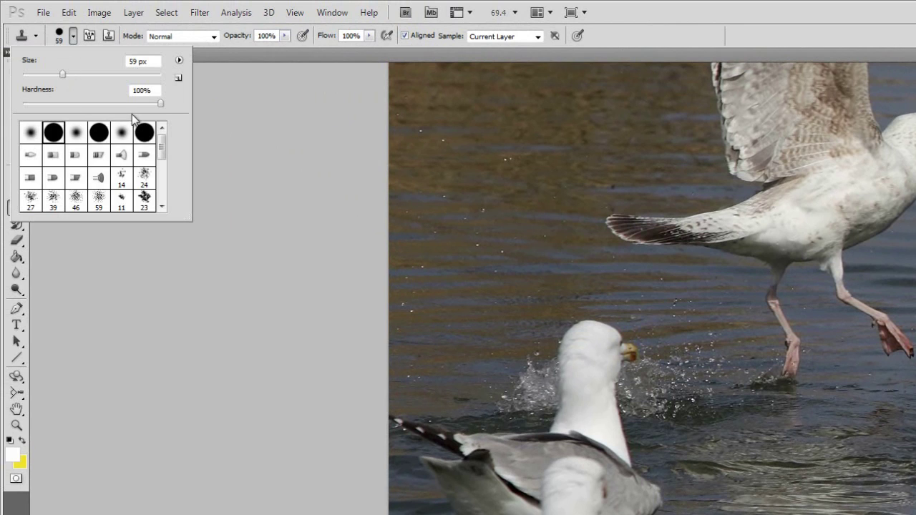
click(37, 135)
drag(74, 73, 69, 75)
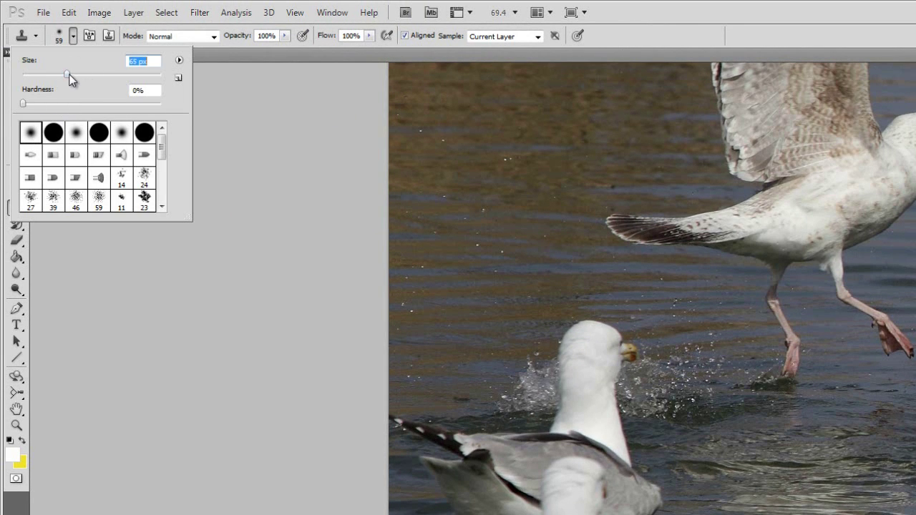
click(272, 151)
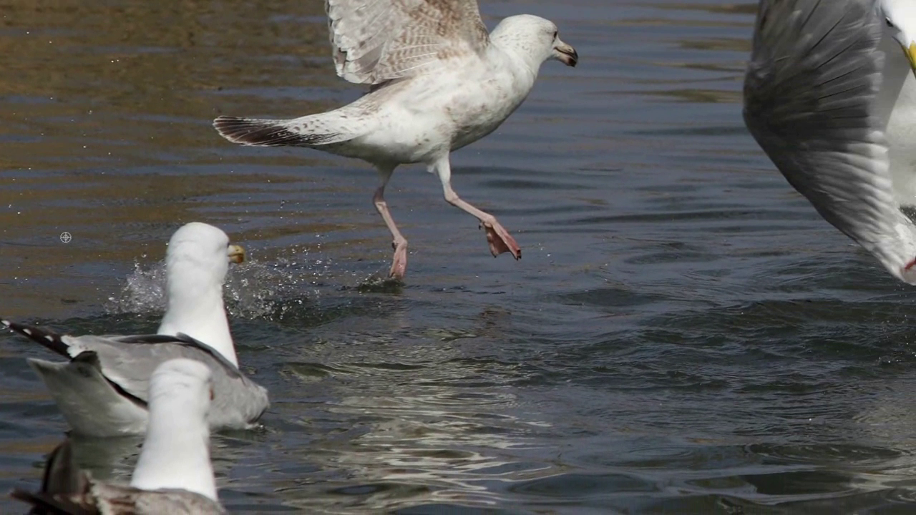